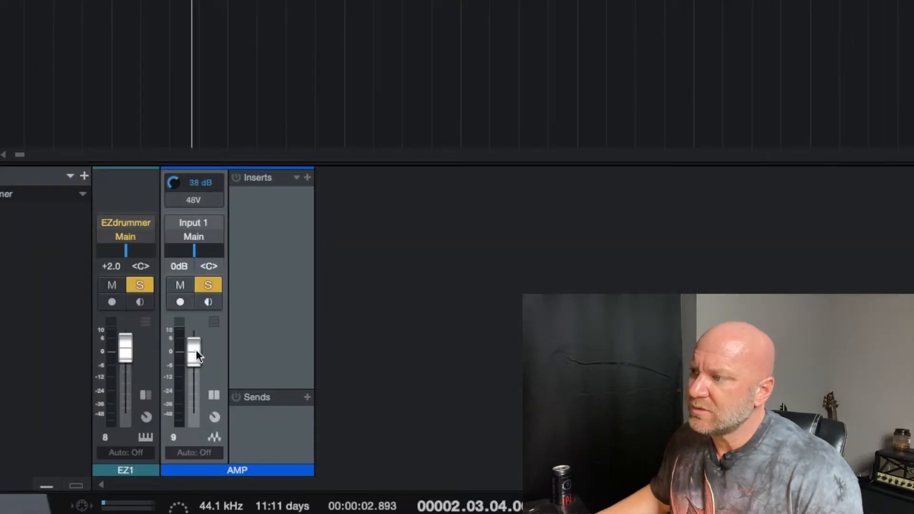
Nudge the AMP channel's volume fader to about +0.2 dB and raise the AMP clip's gain to about 4.1 dB
left_click_drag(195, 363, 197, 342)
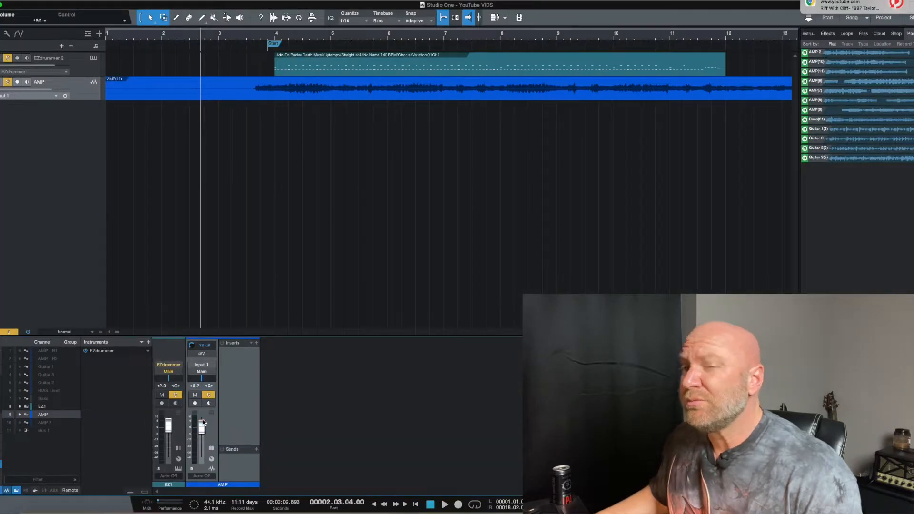
left_click(307, 98)
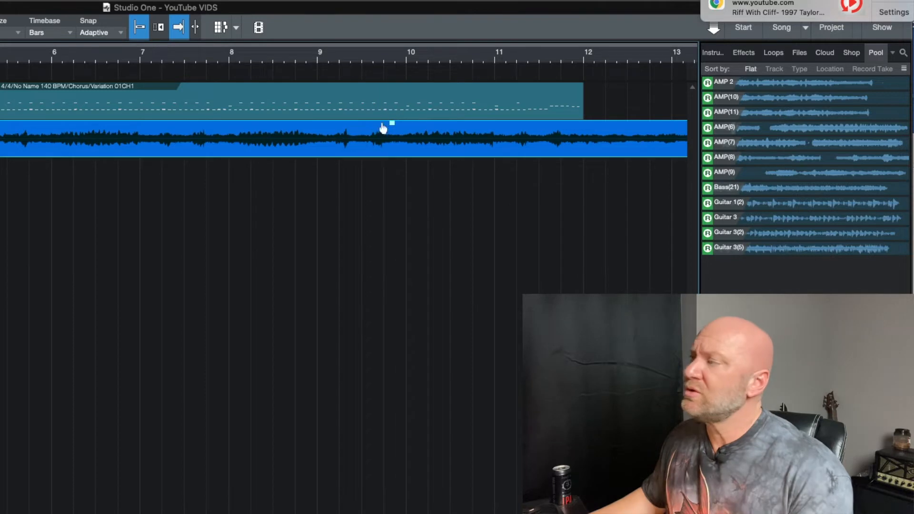
left_click_drag(394, 131, 398, 127)
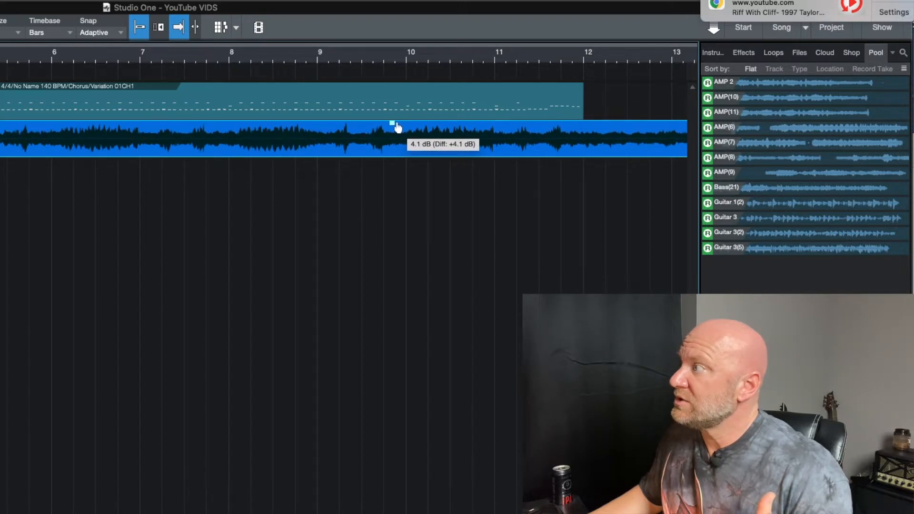
Lower the AMP clip's gain to about 2.0 dB and on down to about -3.4 dB
left_click_drag(398, 127, 398, 130)
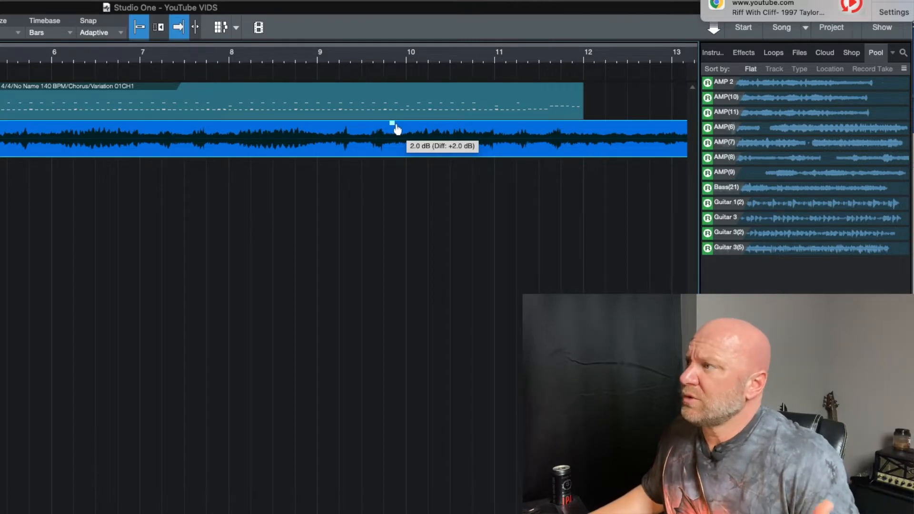
left_click_drag(398, 130, 397, 135)
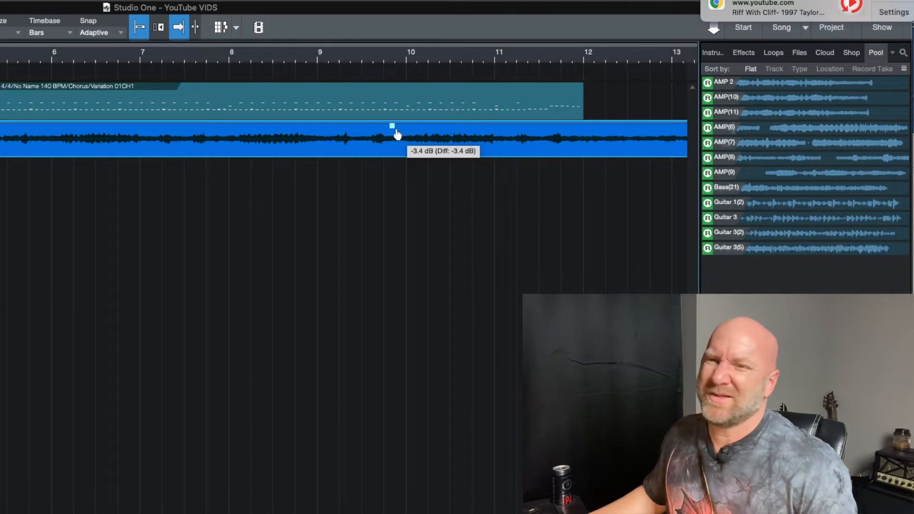
left_click_drag(398, 134, 397, 135)
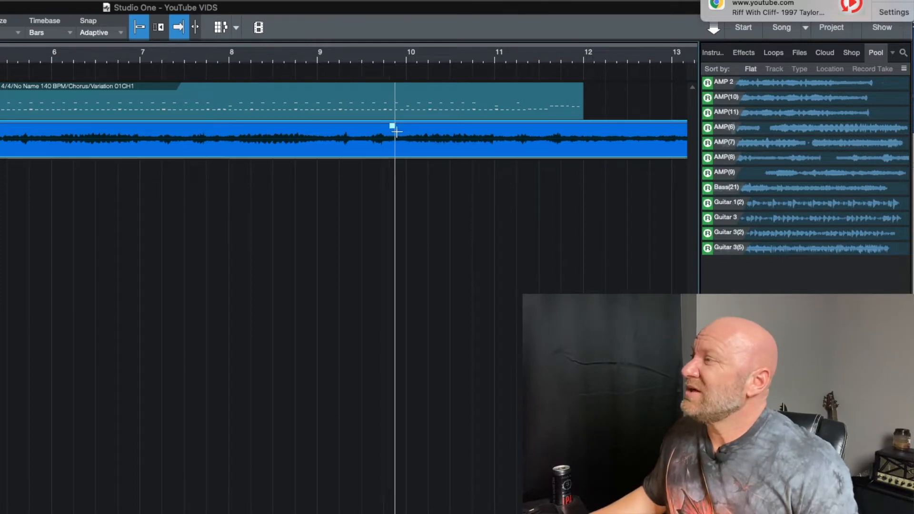
Bring the AMP clip's gain back up and return the AMP channel's volume fader to 0 dB
left_click_drag(392, 129, 392, 123)
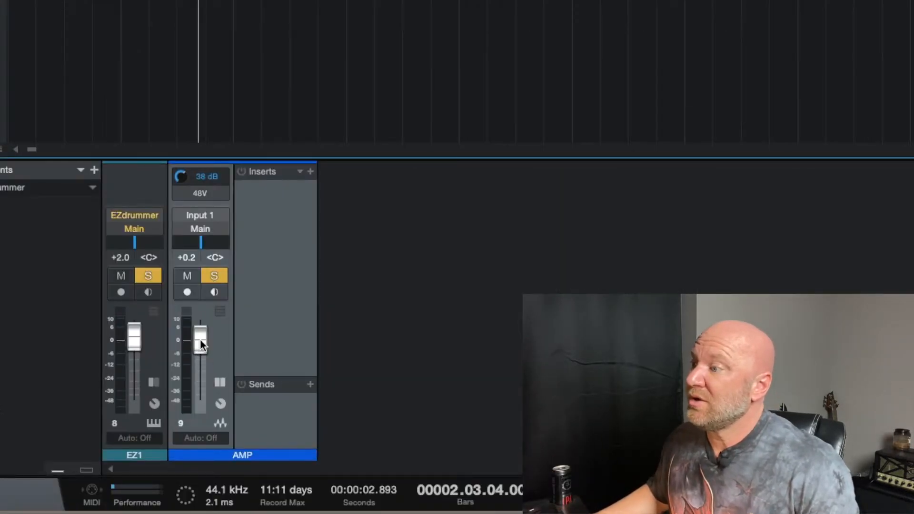
left_click_drag(200, 339, 201, 339)
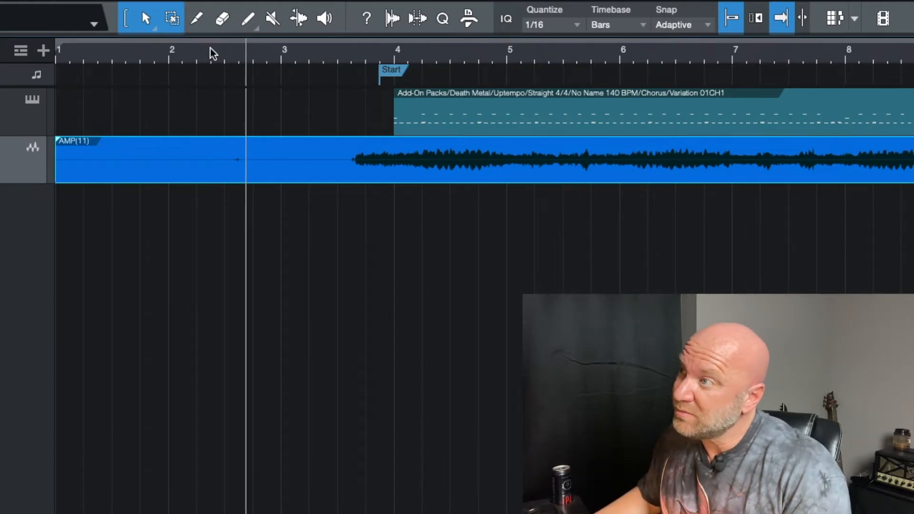
Try splitting the AMP clip about midway through bar 3 and deleting the silent lead-in, and undo both edits
left_click(196, 19)
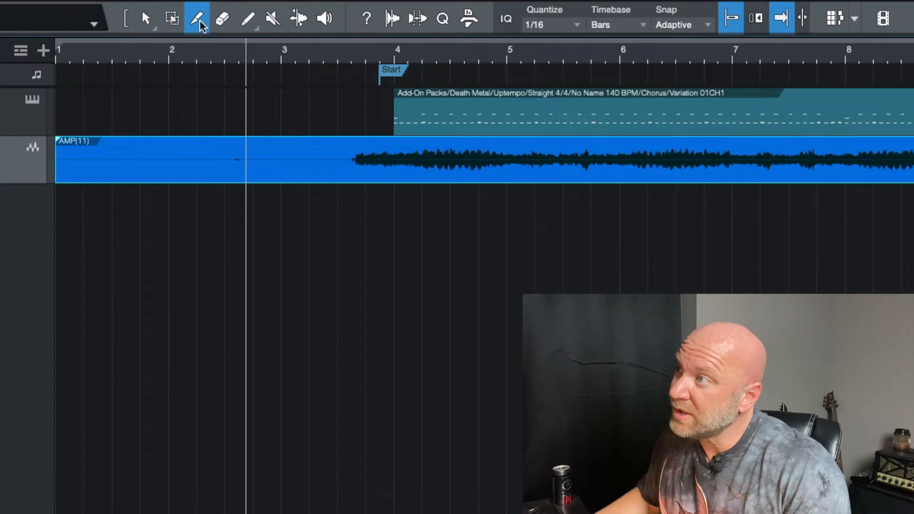
left_click(345, 142)
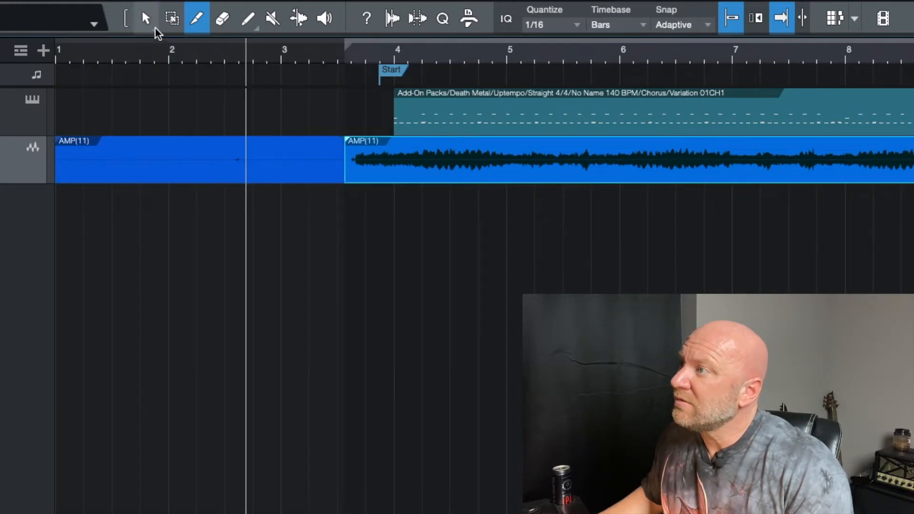
left_click(147, 19)
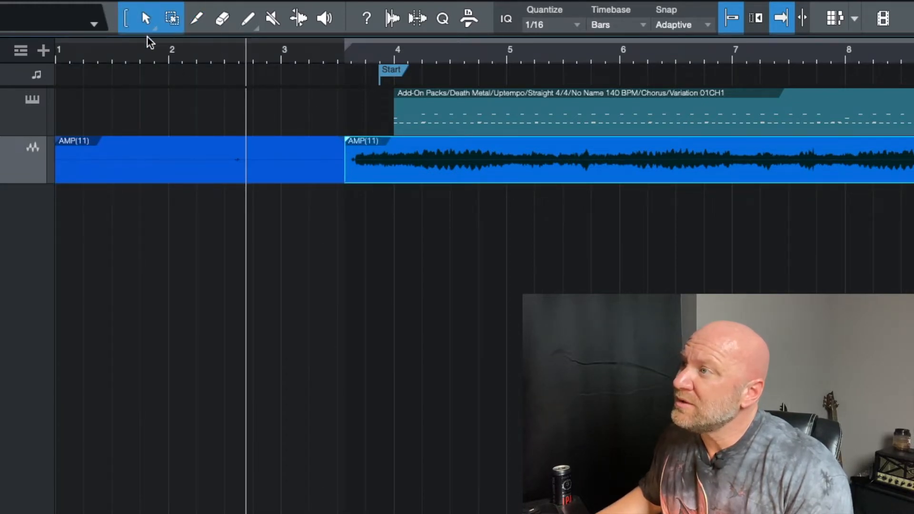
left_click(186, 171)
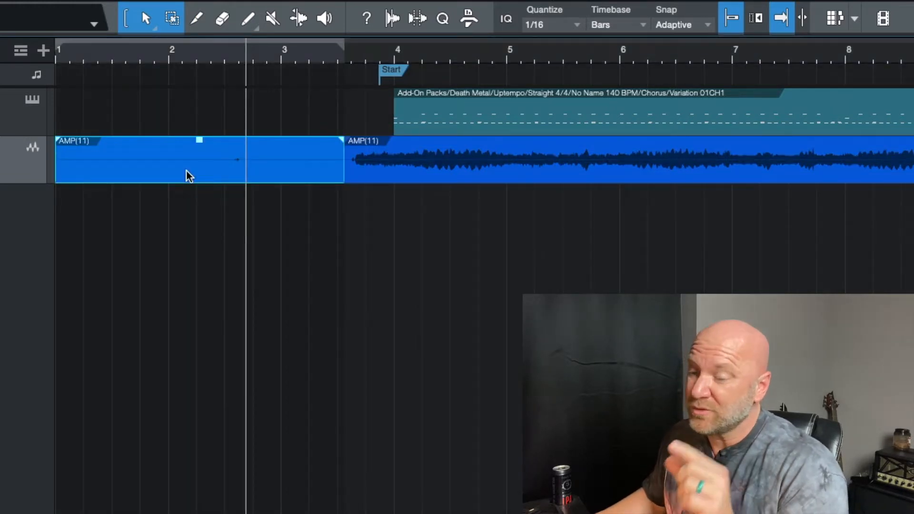
key("Delete")
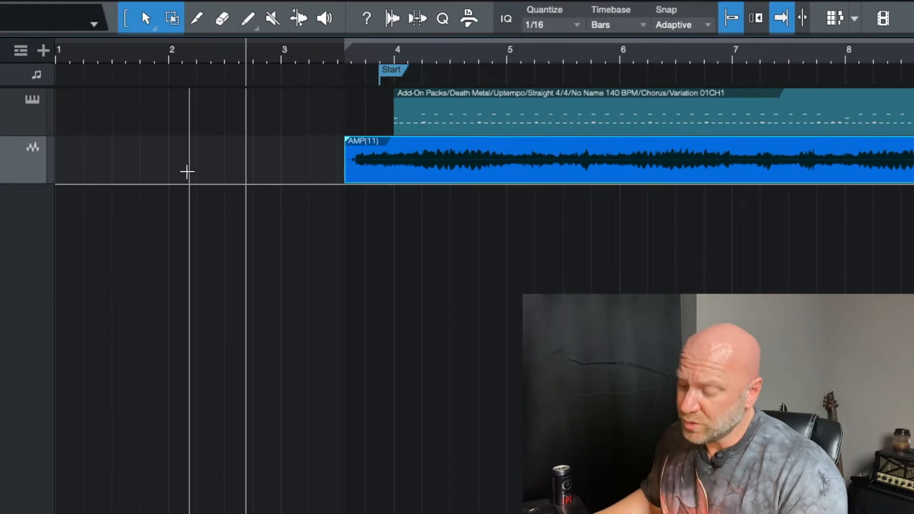
key("ctrl+z")
key("ctrl+z")
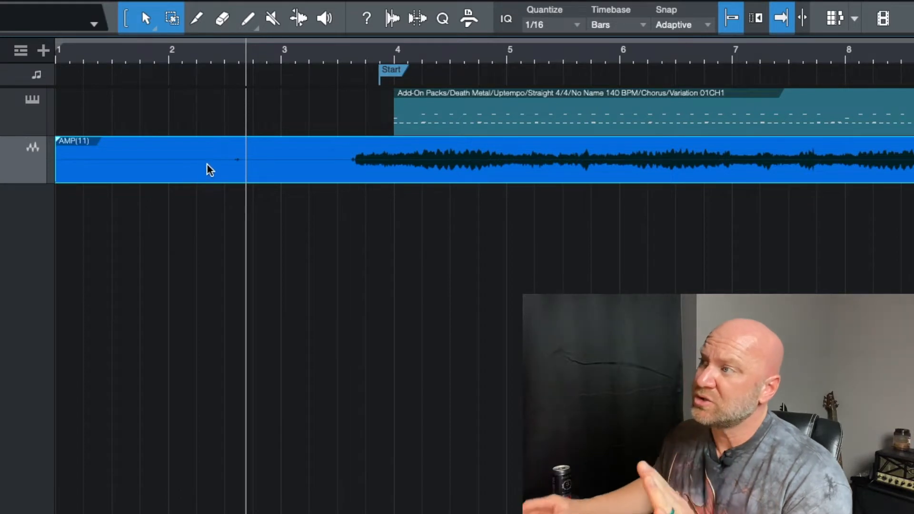
Split the AMP clip just before bar 4, inside the guitar sound, and delete the piece in front of the cut
left_click(199, 24)
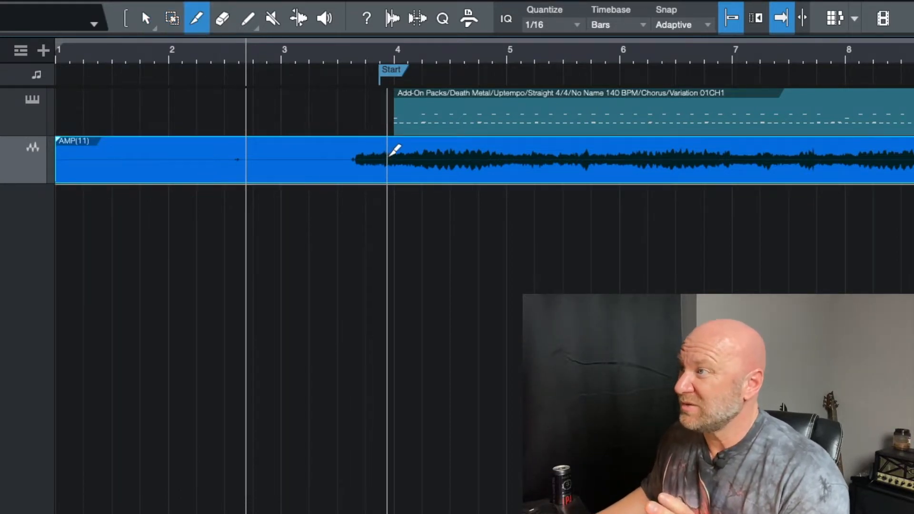
left_click(390, 155)
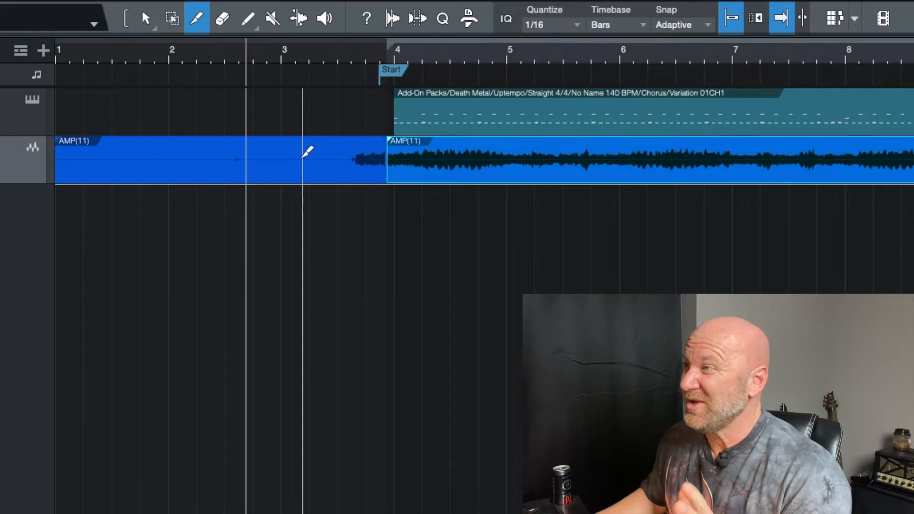
left_click(143, 28)
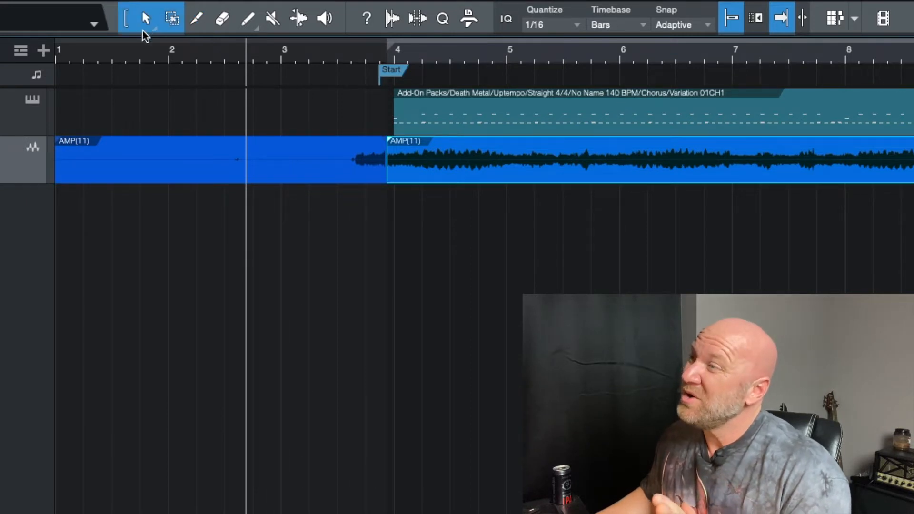
left_click(194, 173)
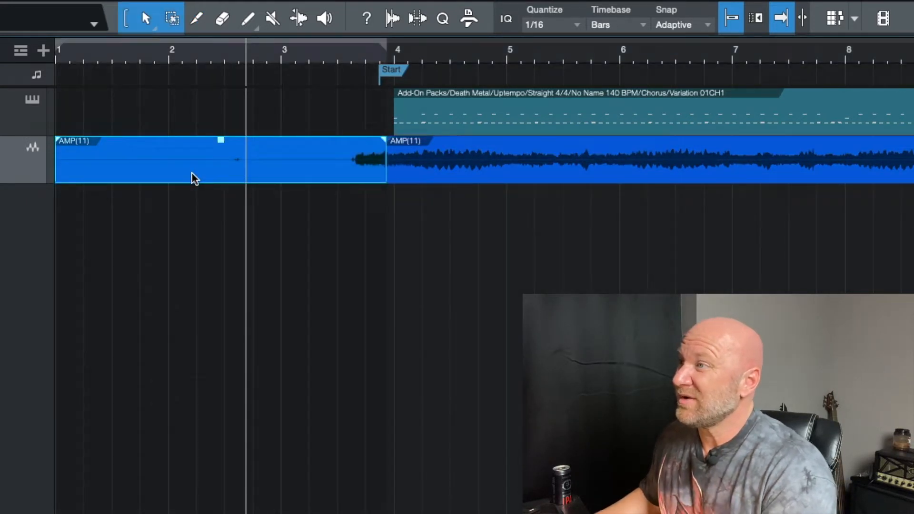
key("Delete")
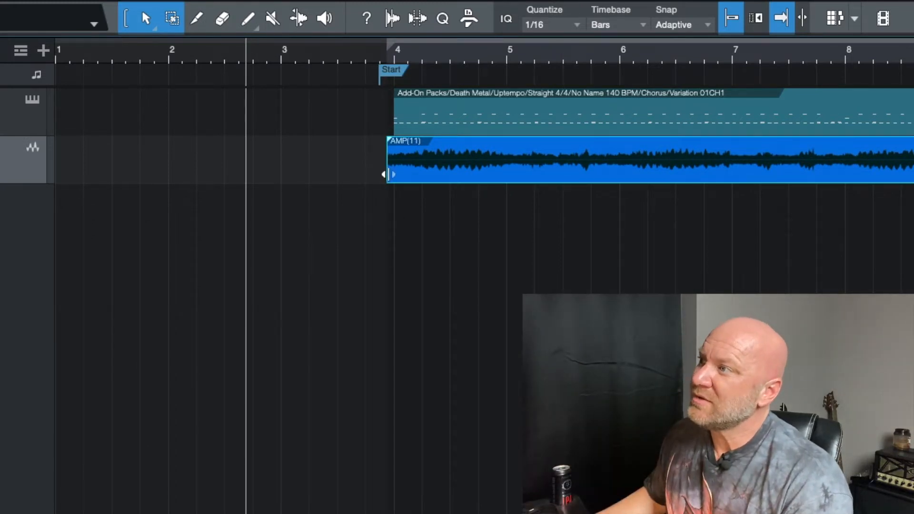
Extend the remaining AMP clip's start back to about bar 3.5, and undo the extension, the deletion and the split
left_click_drag(388, 174, 343, 171)
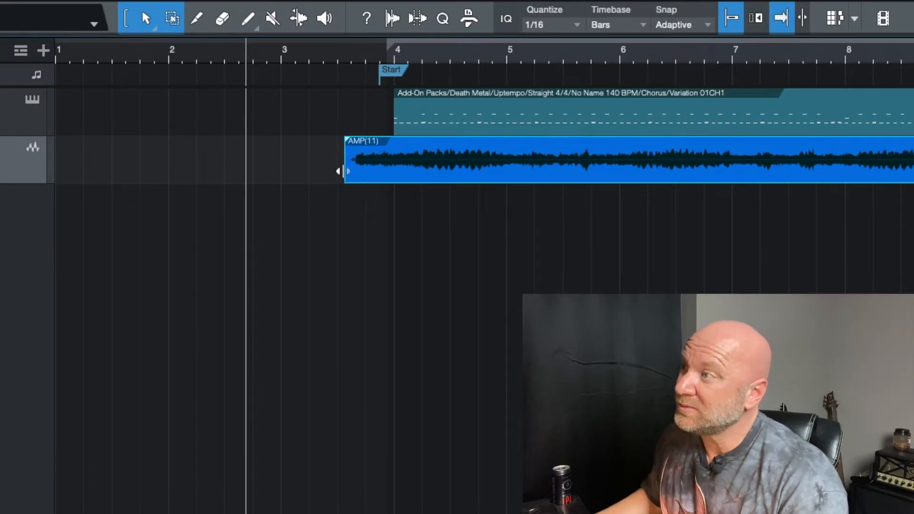
key("super+z")
key("super+z")
key("super+z")
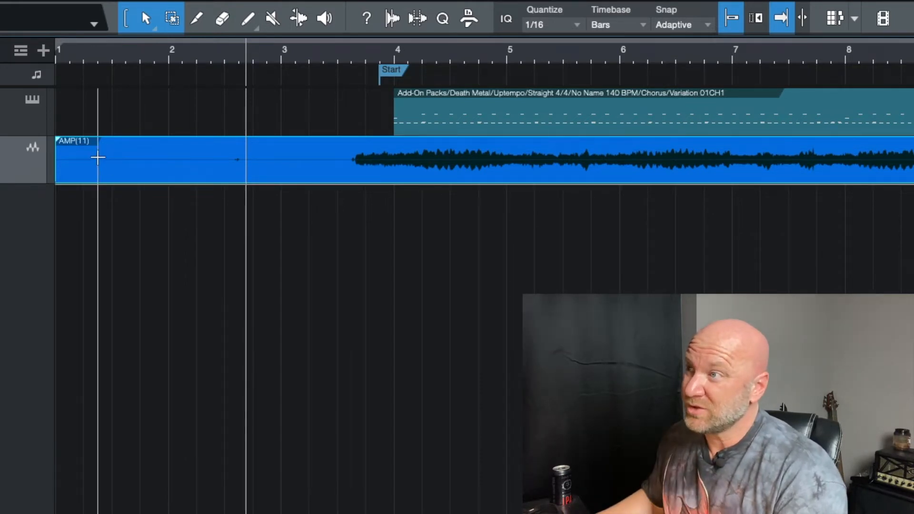
Trim the AMP clip's start to about bar 3.5, just before the guitar begins
left_click_drag(59, 154, 343, 159)
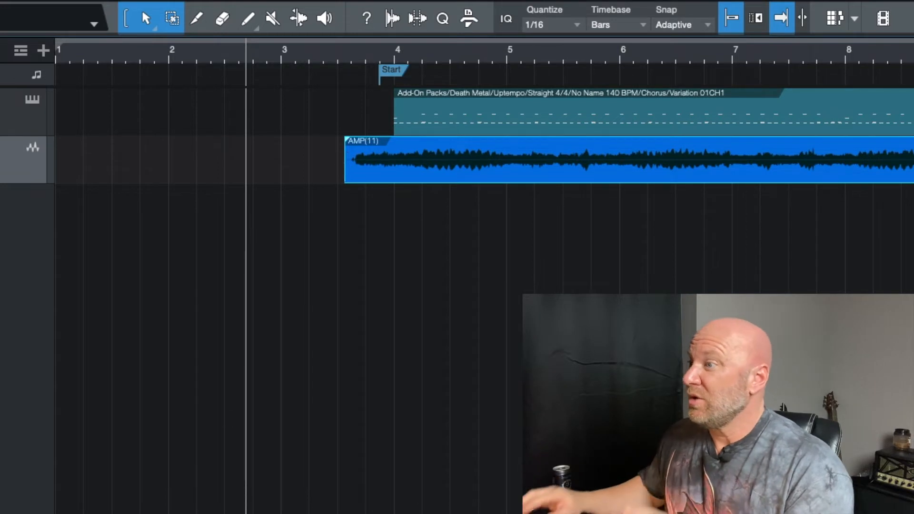
Split the AMP clip at bar 8, delete the piece after the cut, and extend the remaining clip's end back to its full length
scroll(476, 142, "right", 3)
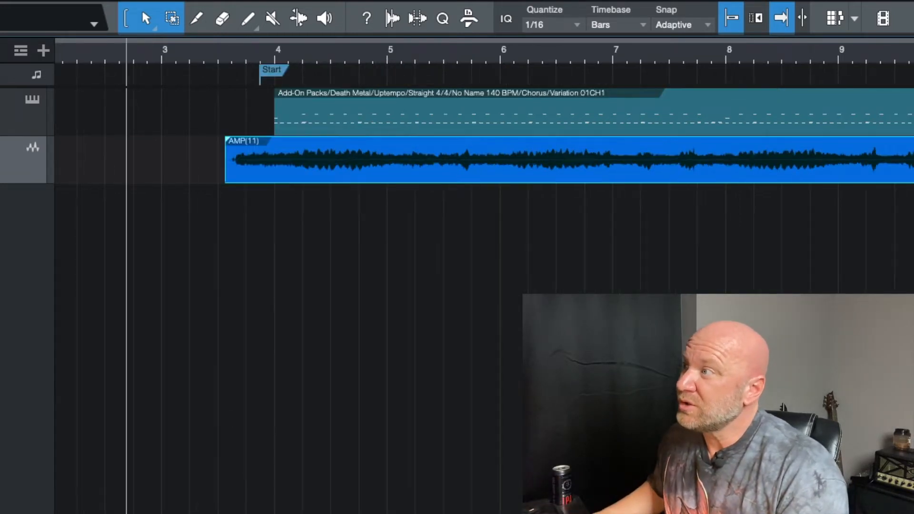
left_click(668, 61)
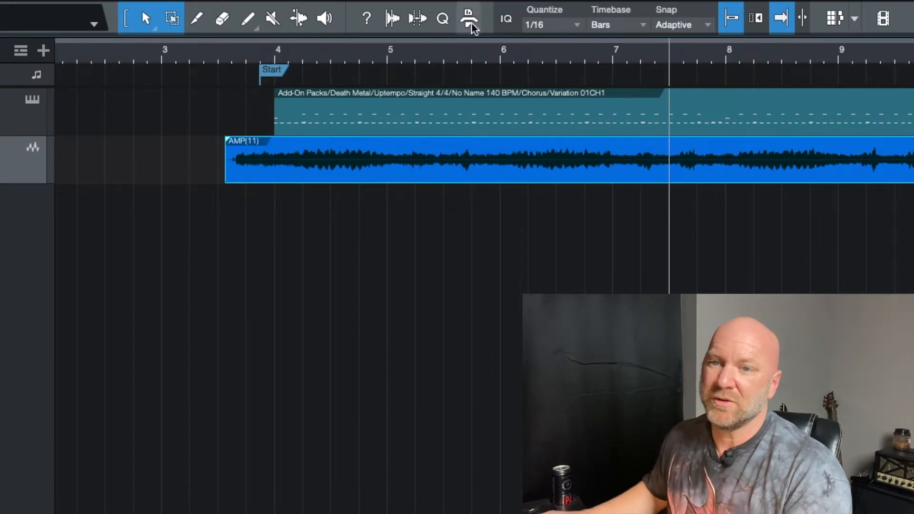
left_click(197, 18)
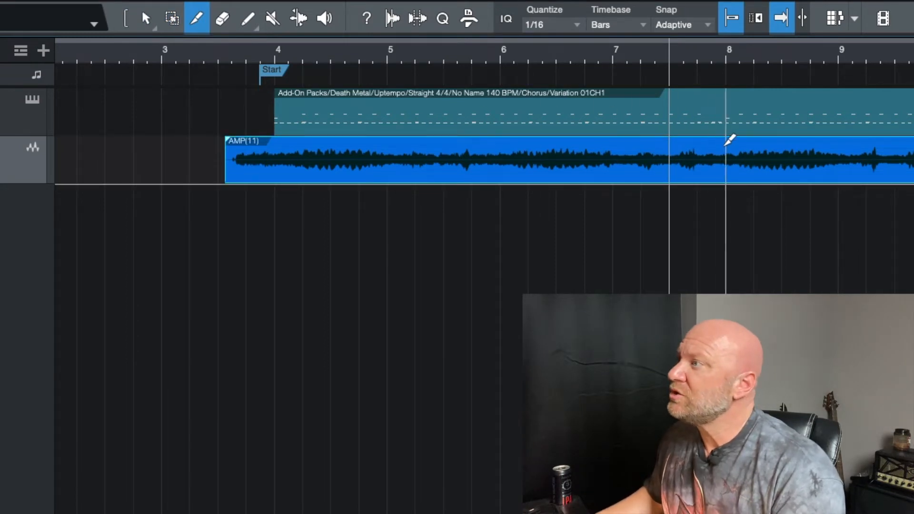
left_click(727, 144)
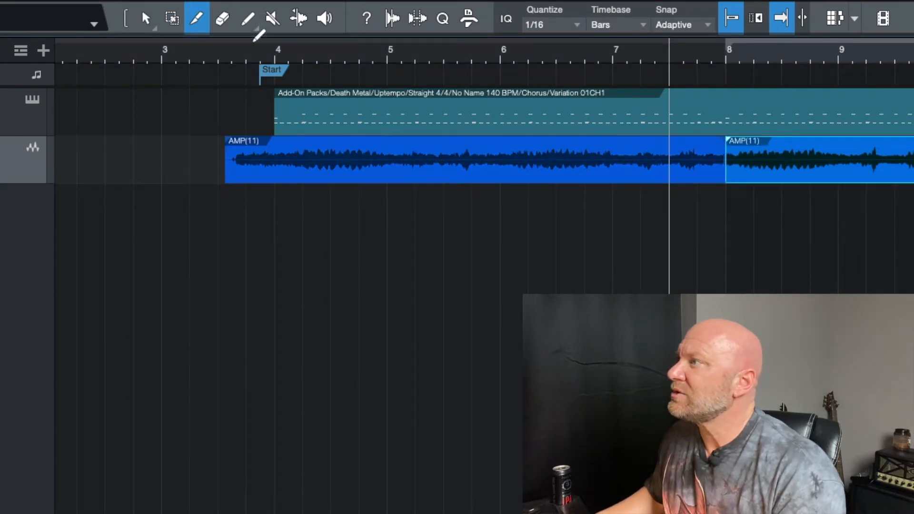
left_click(148, 21)
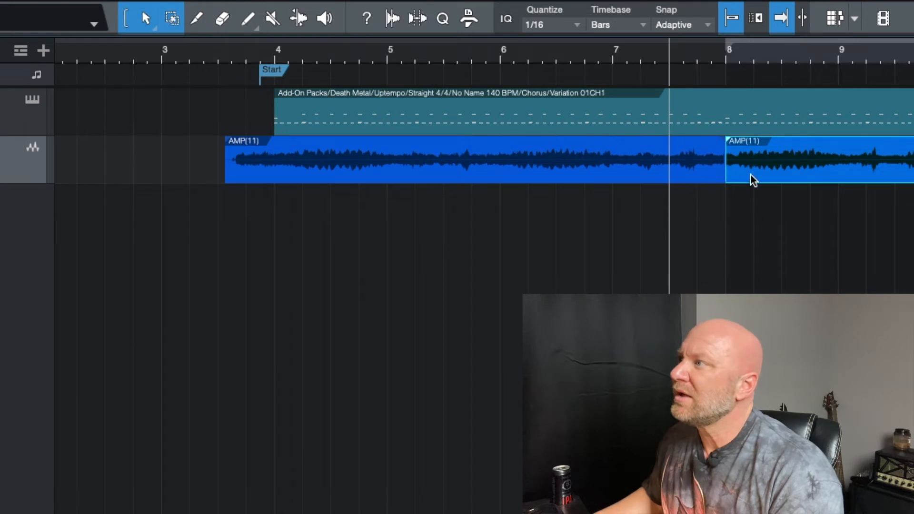
key("Delete")
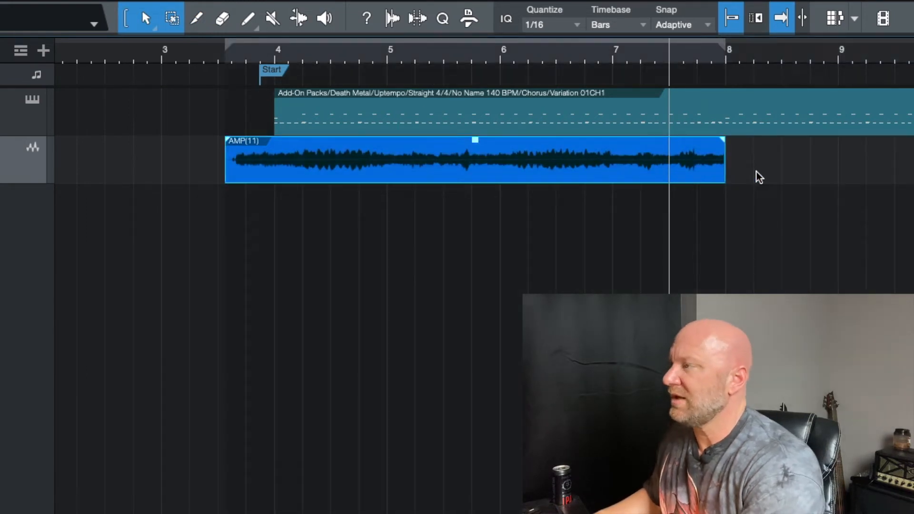
left_click_drag(728, 178, 779, 175)
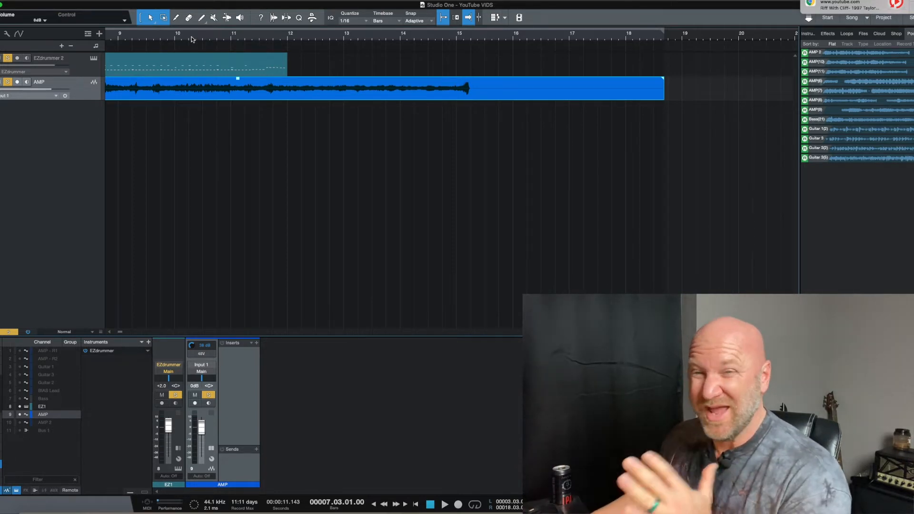
Play the song from about bar 10.5 to hear how the AMP recording ends
left_click(206, 37)
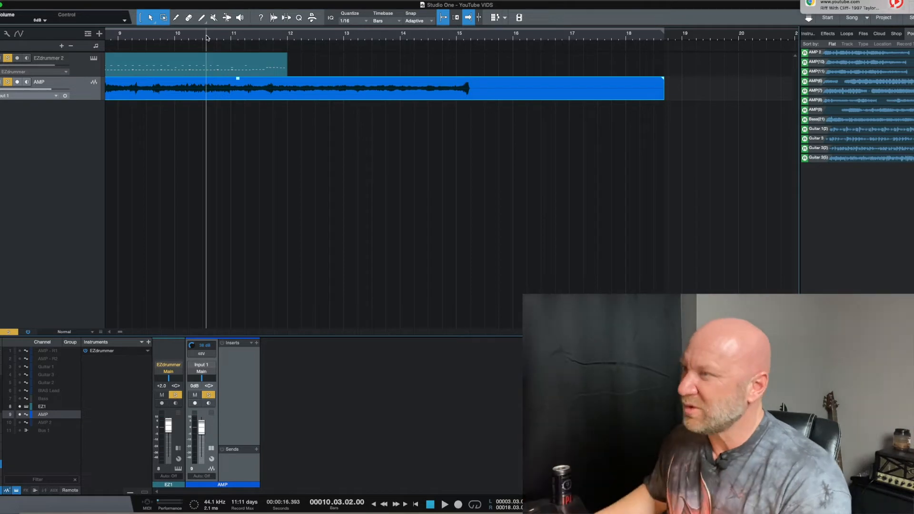
key("space")
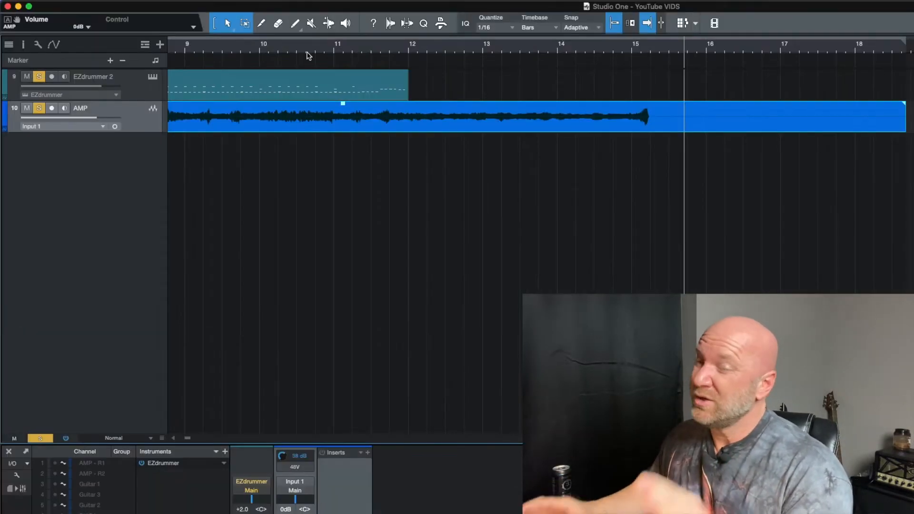
Try splitting the AMP clip at about bar 15.3 and deleting the silent tail, and undo both edits
left_click(261, 23)
left_click(656, 106)
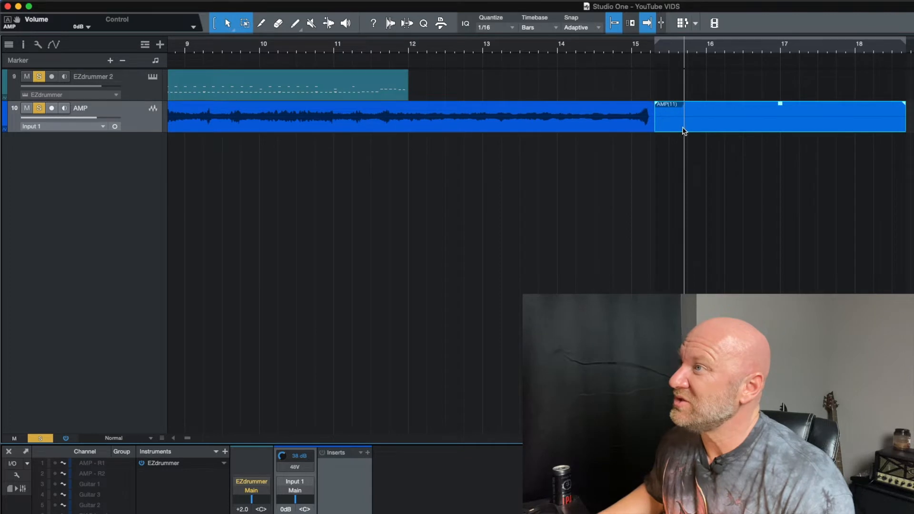
key("Delete")
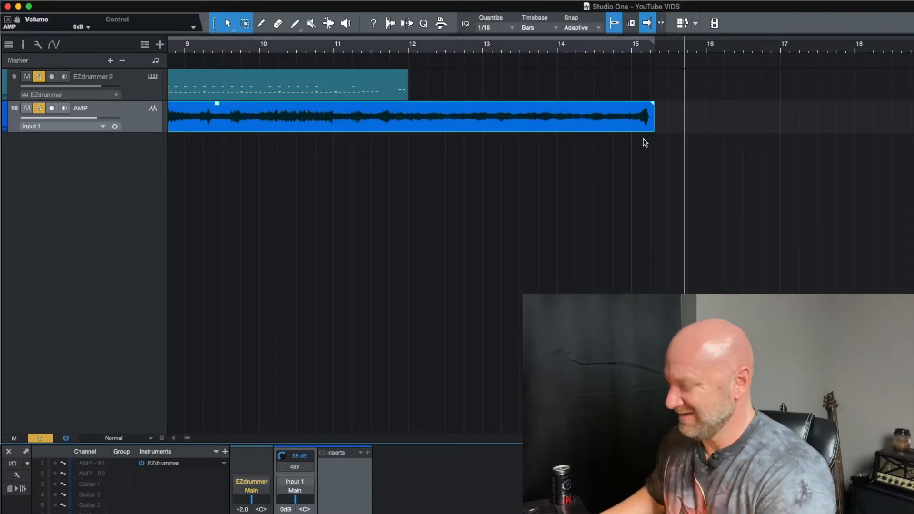
key("super+z")
key("super+z")
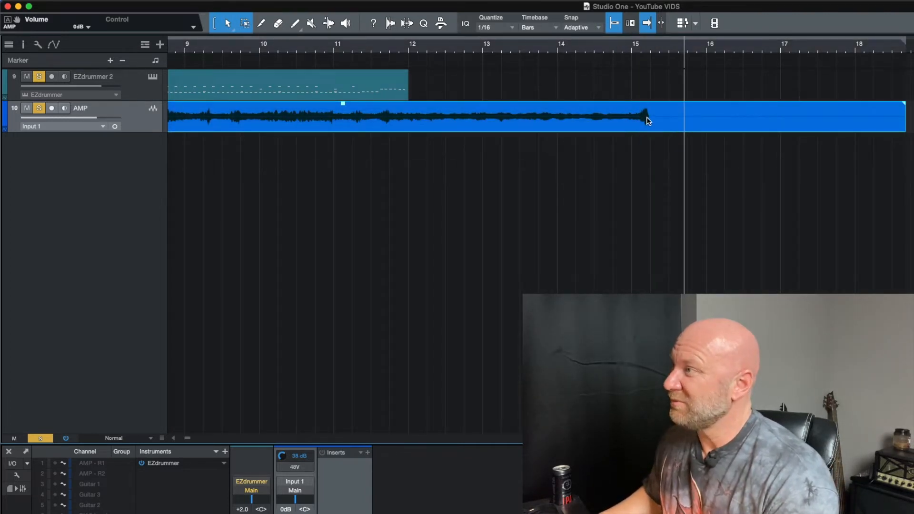
Trim the AMP clip's end to about bar 15.3, just after the guitar stops
left_click_drag(902, 127, 654, 127)
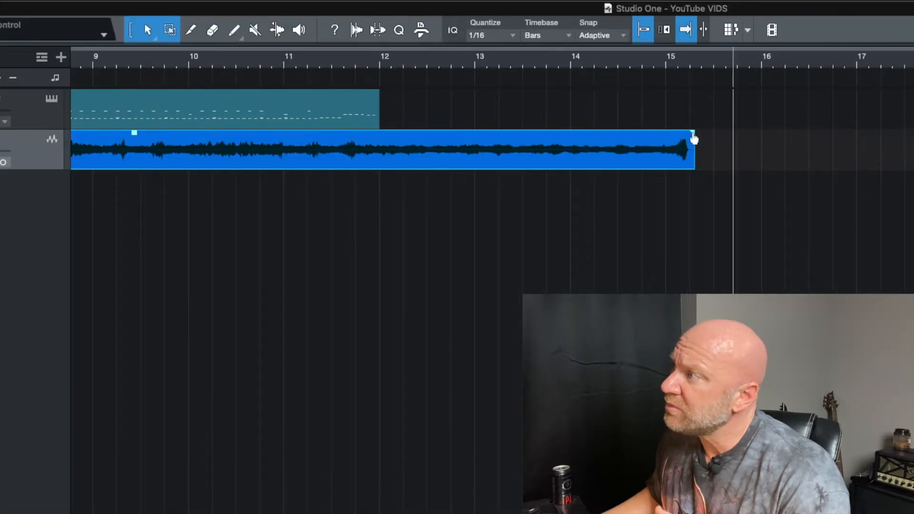
Add a fade-out to the AMP clip from bar 12 to its end and play it from about bar 11.6
left_click_drag(694, 138, 378, 138)
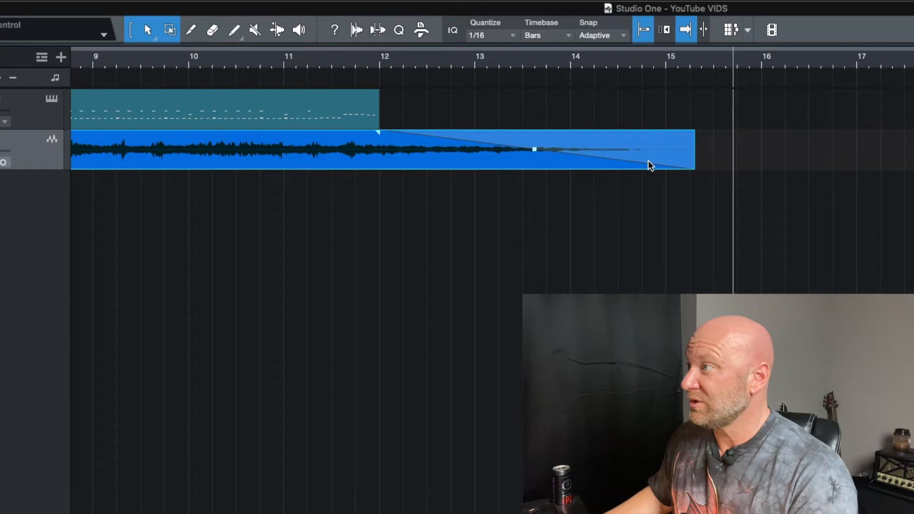
left_click(344, 62)
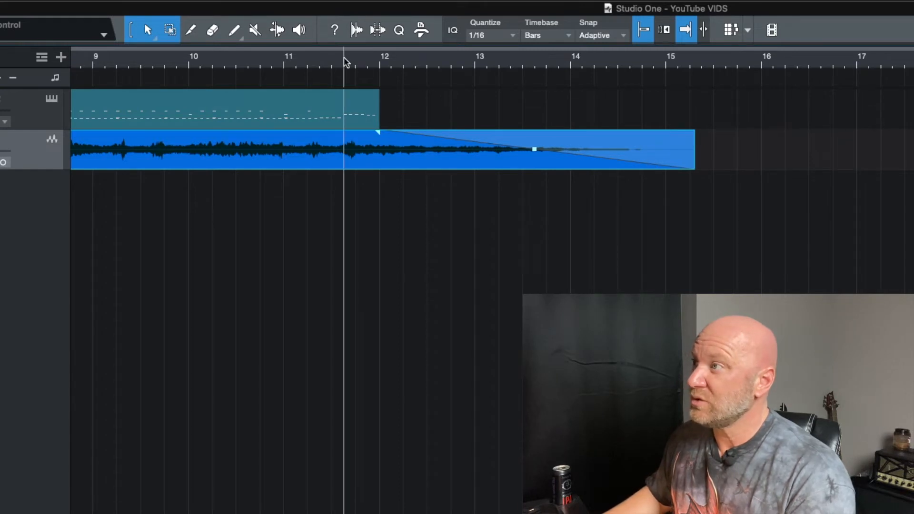
key("space")
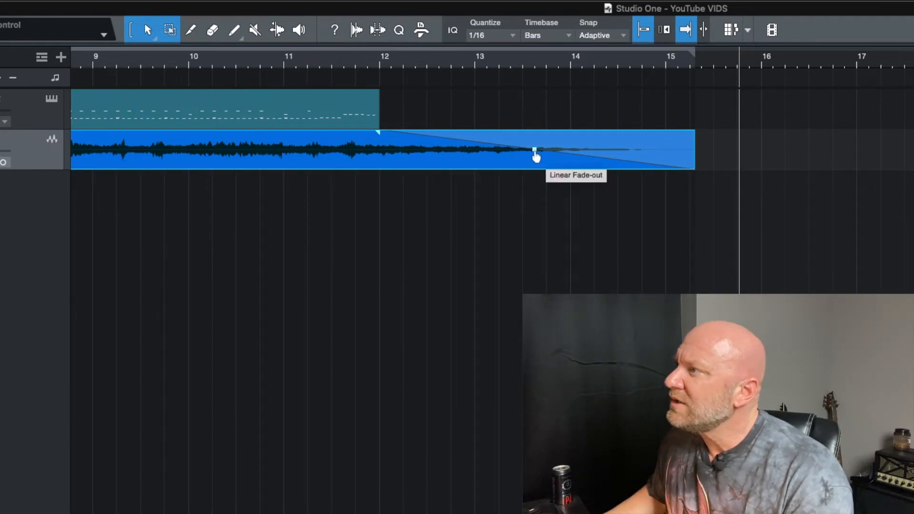
Bend the AMP clip's linear fade-out into a downward curve for a faster drop and play it from about bar 11.5
left_click_drag(535, 155, 535, 163)
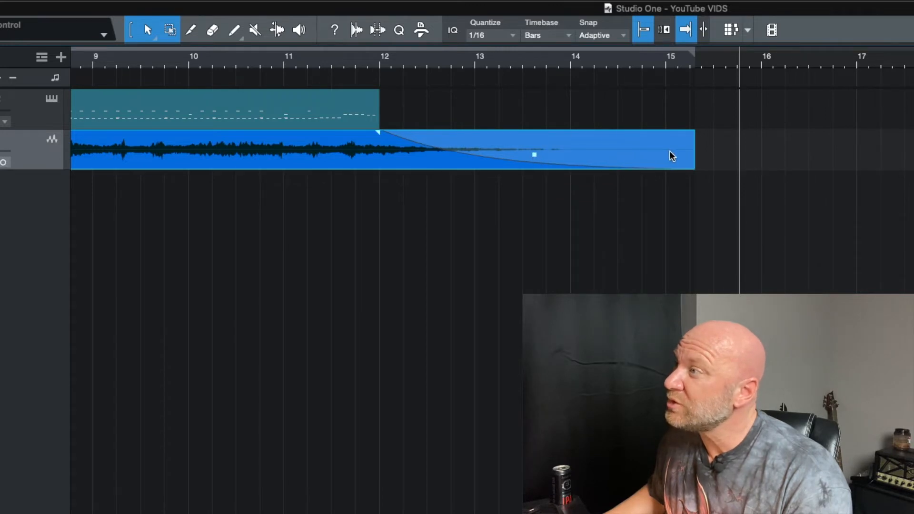
left_click(338, 62)
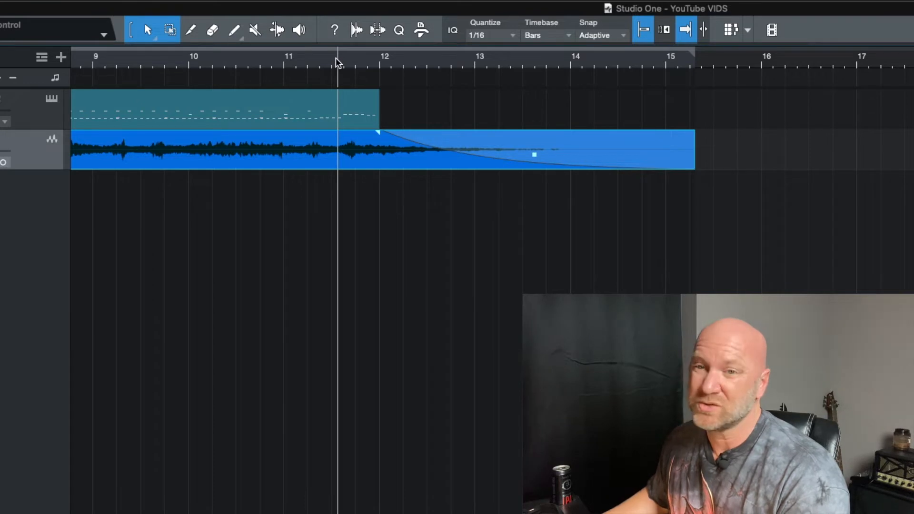
key("space")
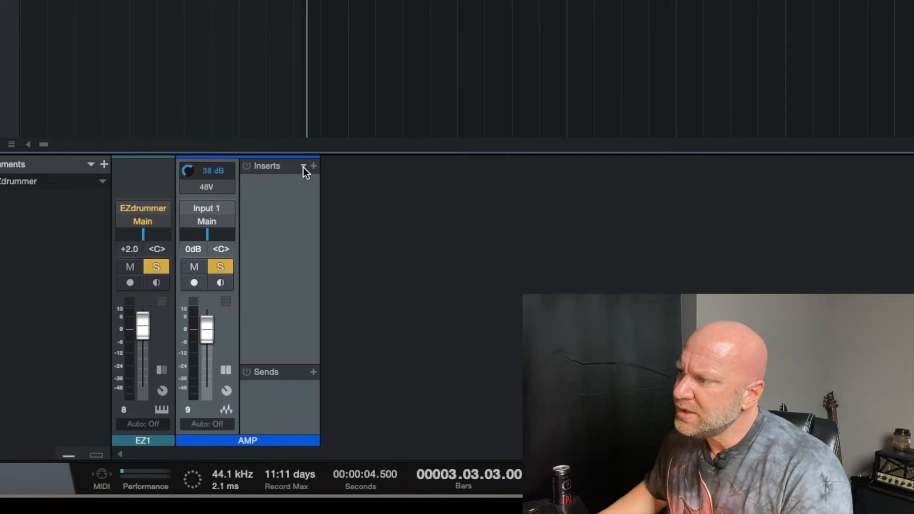
Load the COMPEQ - GUITARS effects chain on the AMP channel and raise its fader to +3.8 dB while playing from about bar 3.4
left_click(304, 167)
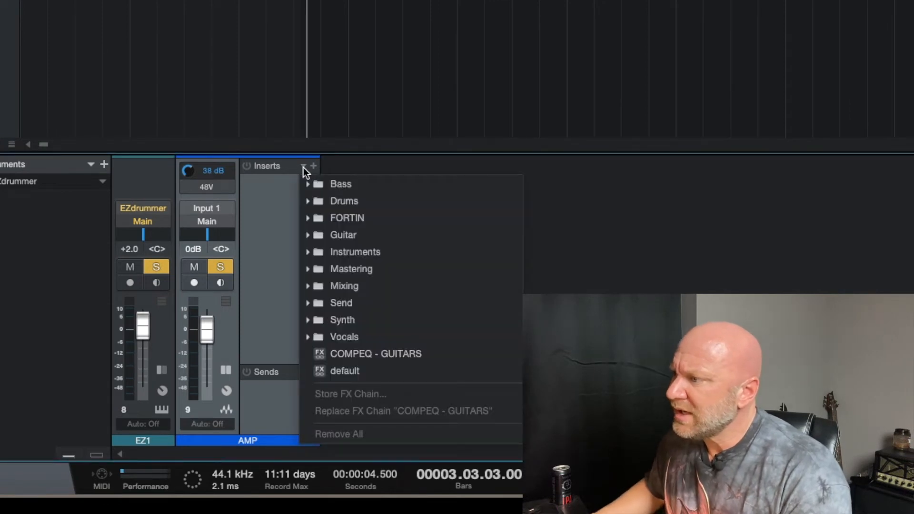
left_click(383, 354)
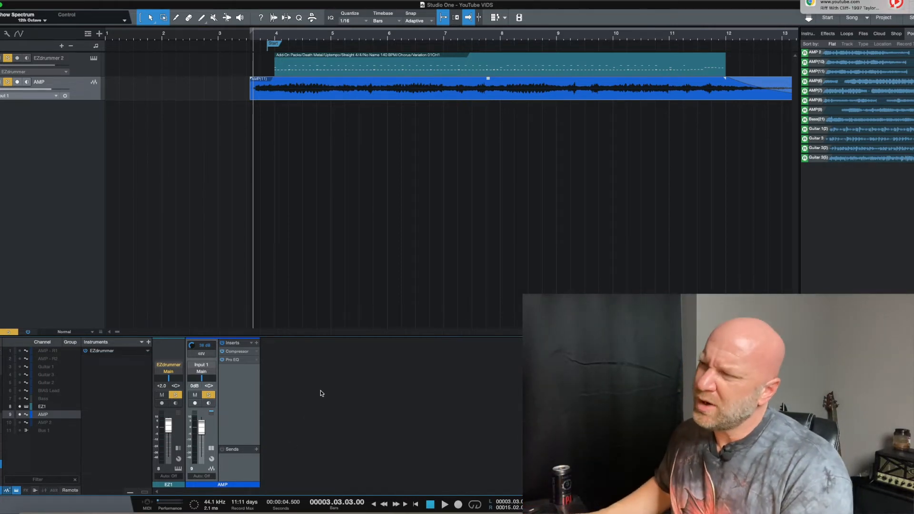
left_click(241, 35)
key("space")
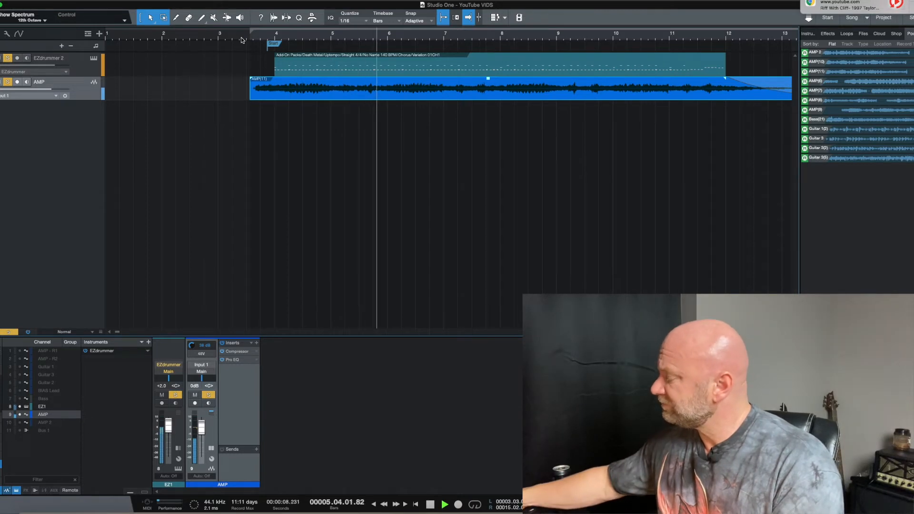
left_click_drag(206, 433, 201, 425)
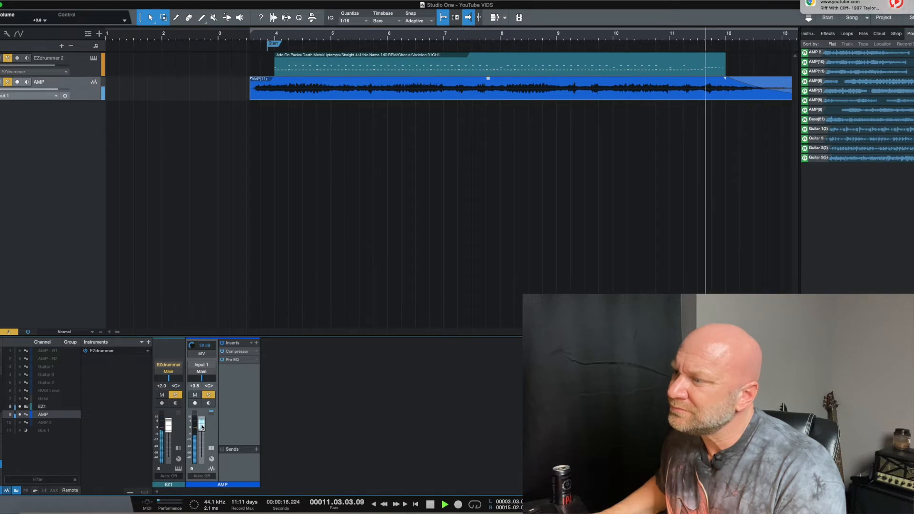
key("space")
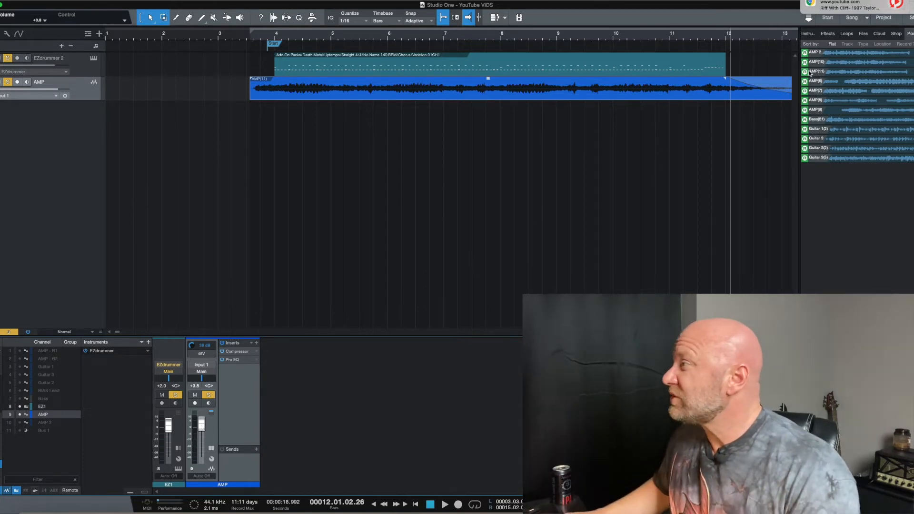
Search the effects for "reverb" and add Room Reverb to the AMP channel's inserts after Pro EQ
left_click(828, 35)
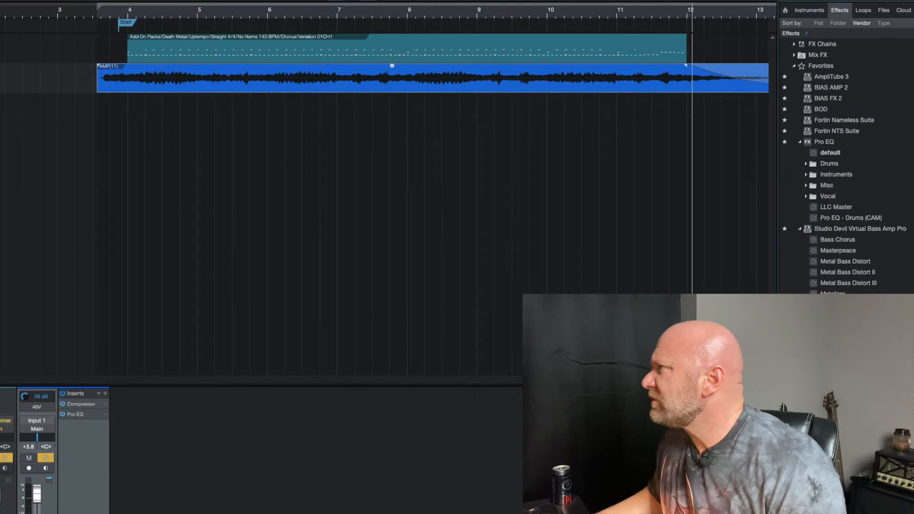
left_click(901, 34)
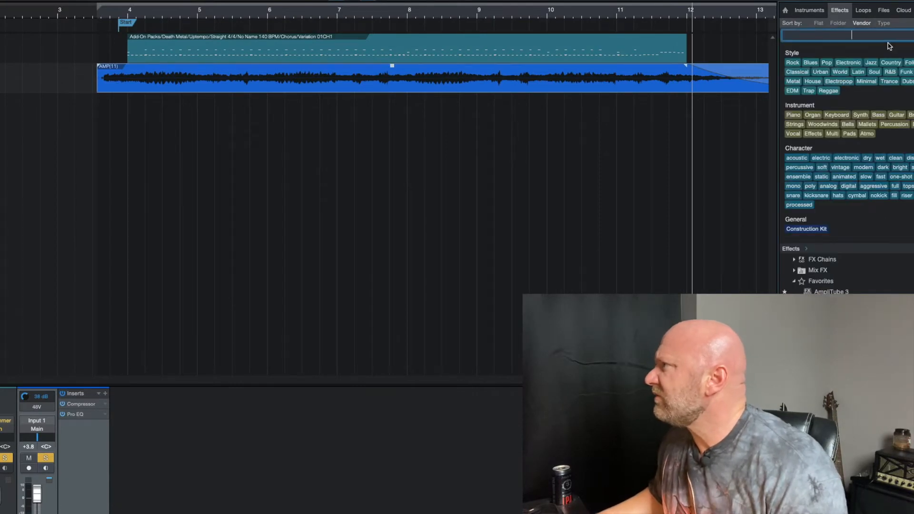
type("reverb")
key("Return")
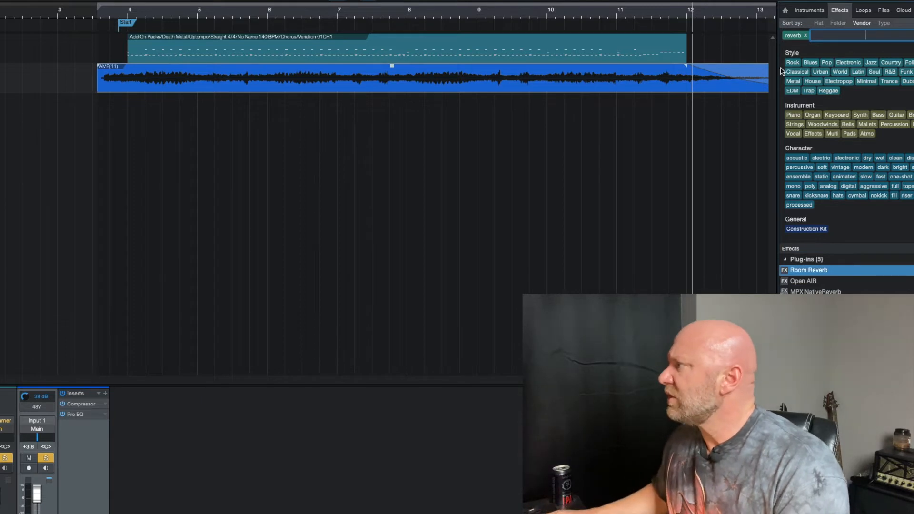
left_click_drag(806, 272, 548, 300)
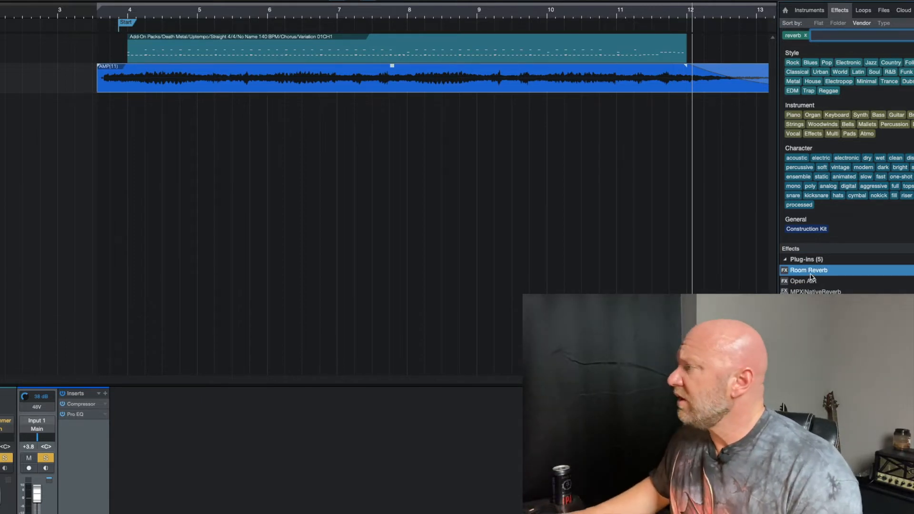
left_click_drag(614, 268, 233, 378)
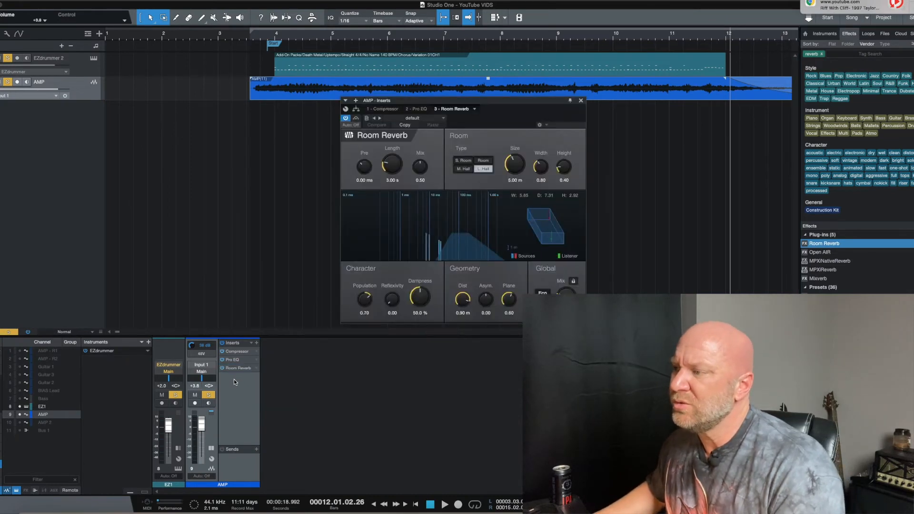
left_click_drag(427, 111, 364, 108)
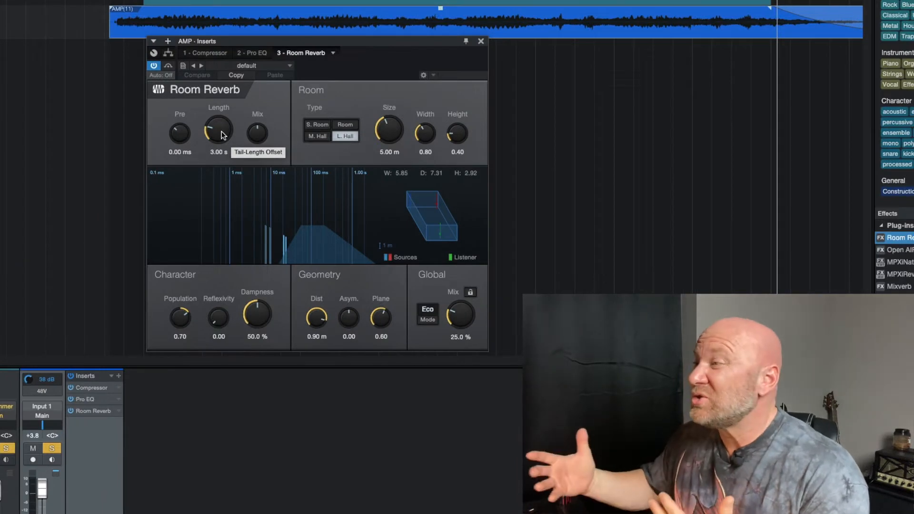
Lower the tail length and the room size of the AMP channel's Room Reverb
left_click_drag(332, 170, 330, 165)
left_click_drag(222, 129, 222, 138)
left_click_drag(393, 131, 384, 146)
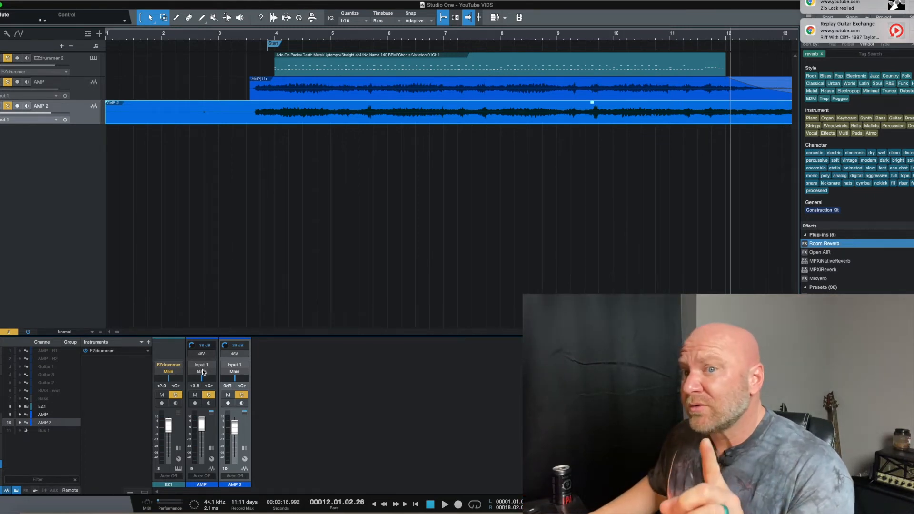
Pan the AMP channel fully left and the AMP 2 channel to R94
scroll(202, 380, "up", 3)
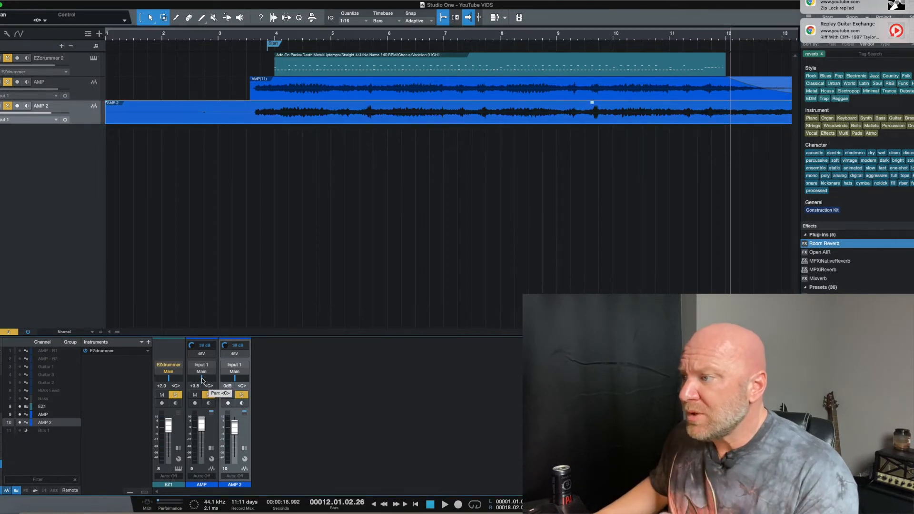
left_click_drag(202, 381, 184, 382)
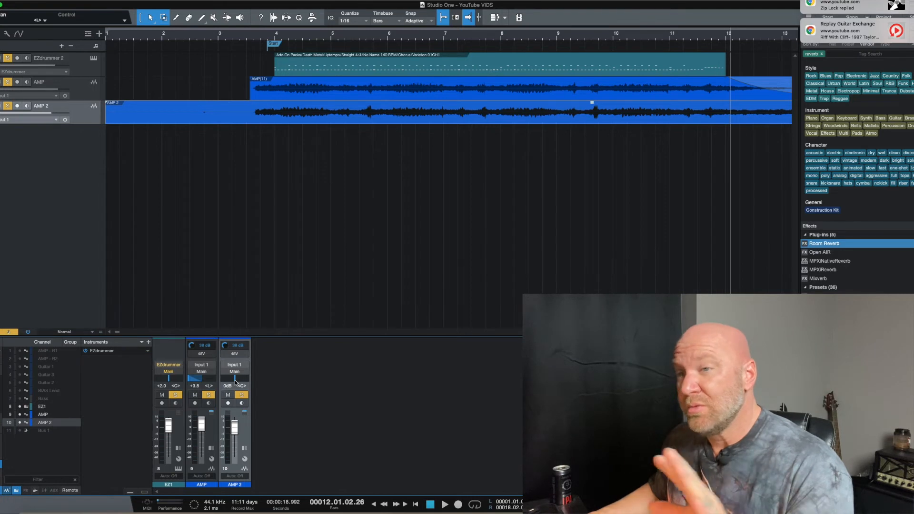
left_click_drag(234, 382, 247, 382)
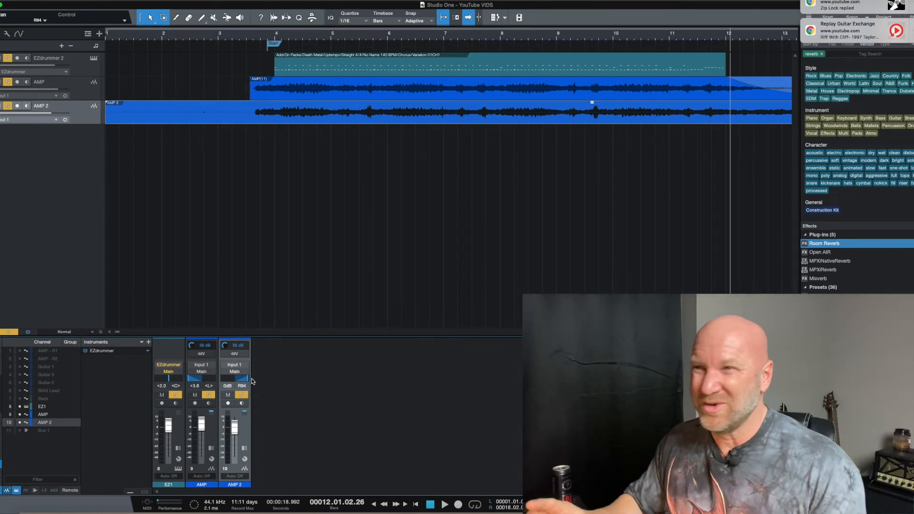
Play the song from bar 3 and pan the AMP 2 channel fully right while listening to both guitars
left_click(219, 35)
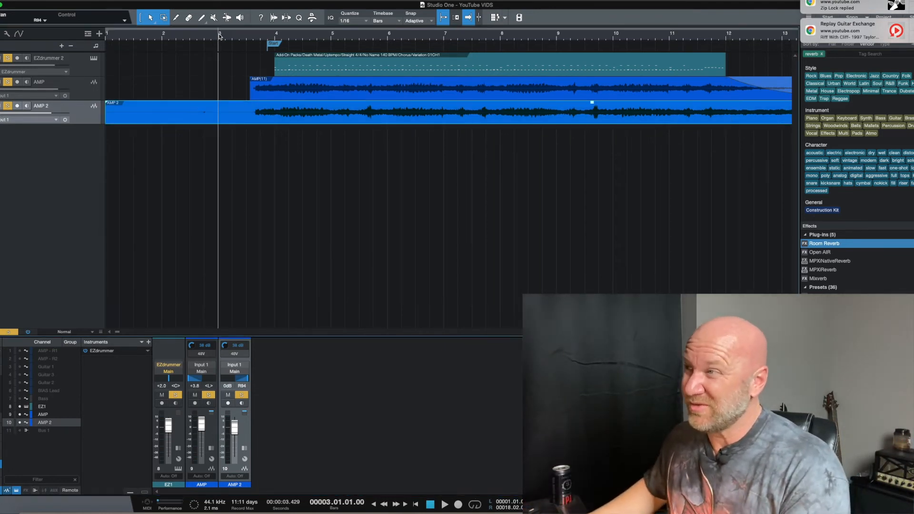
key("space")
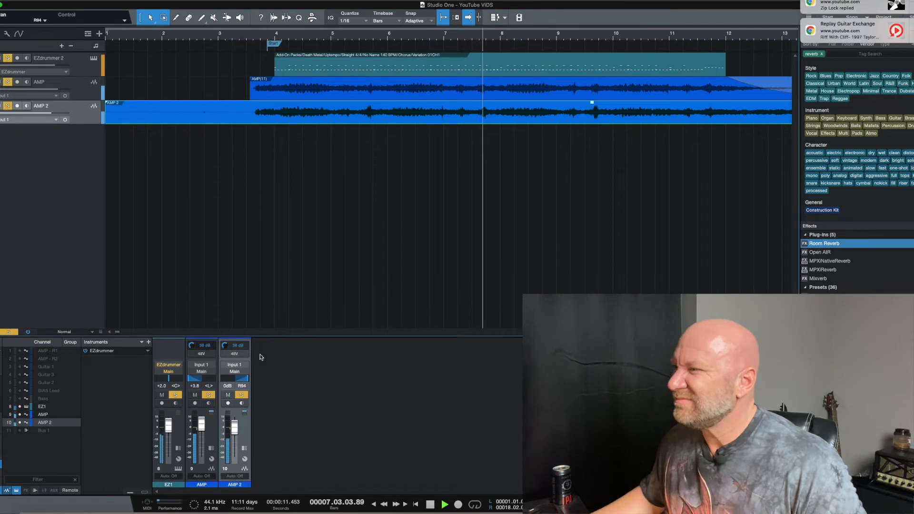
left_click_drag(242, 379, 255, 382)
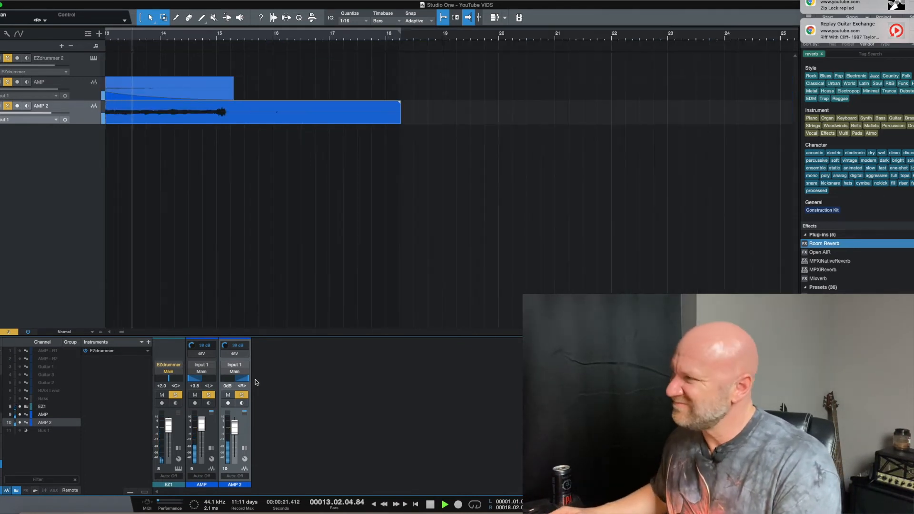
key("space")
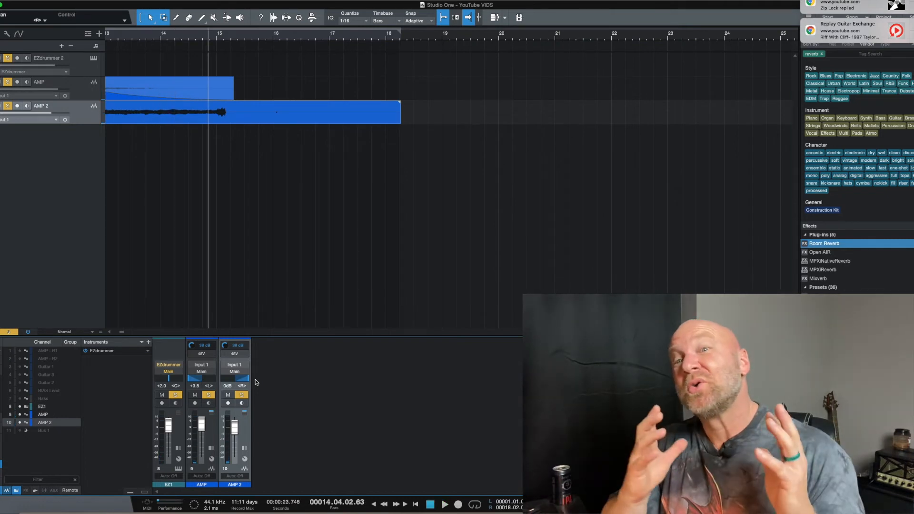